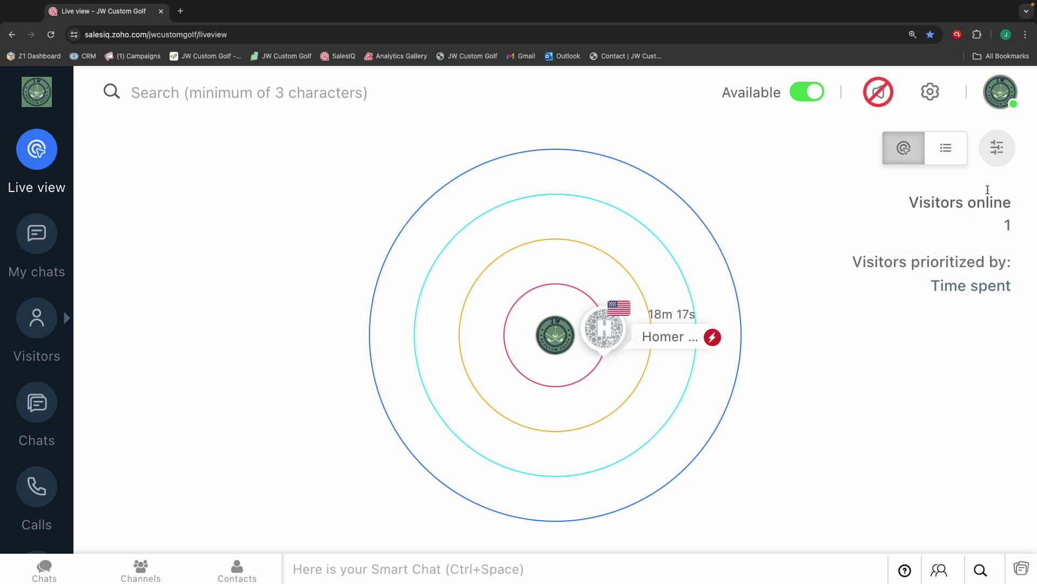
Step: Open Settings > Brands > JW Custom Golf > Installation to check the website, Android and iOS status
{"action": "left_click", "coordinate": [997, 153]}
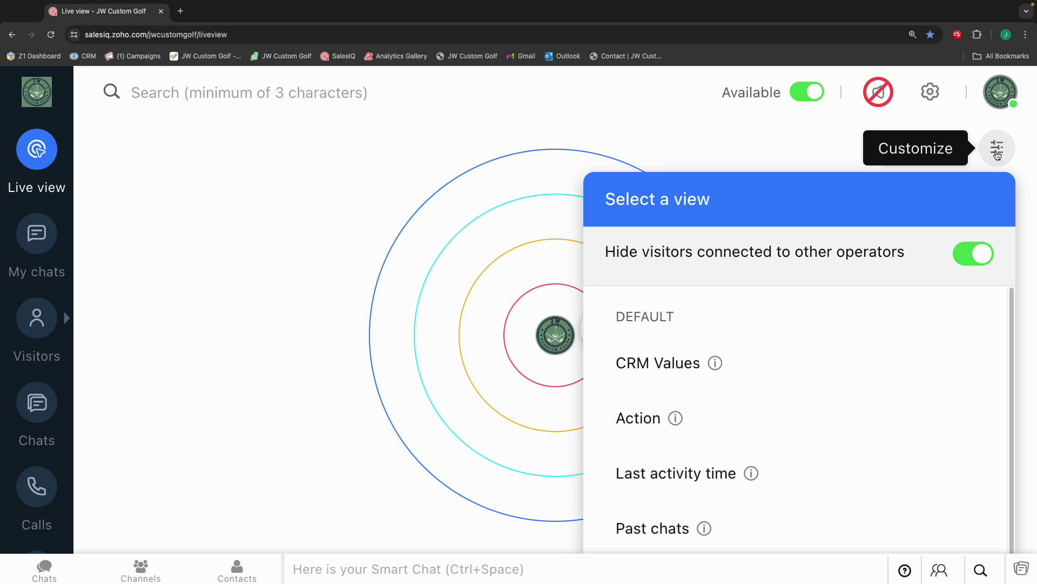
{"action": "left_click", "coordinate": [725, 165]}
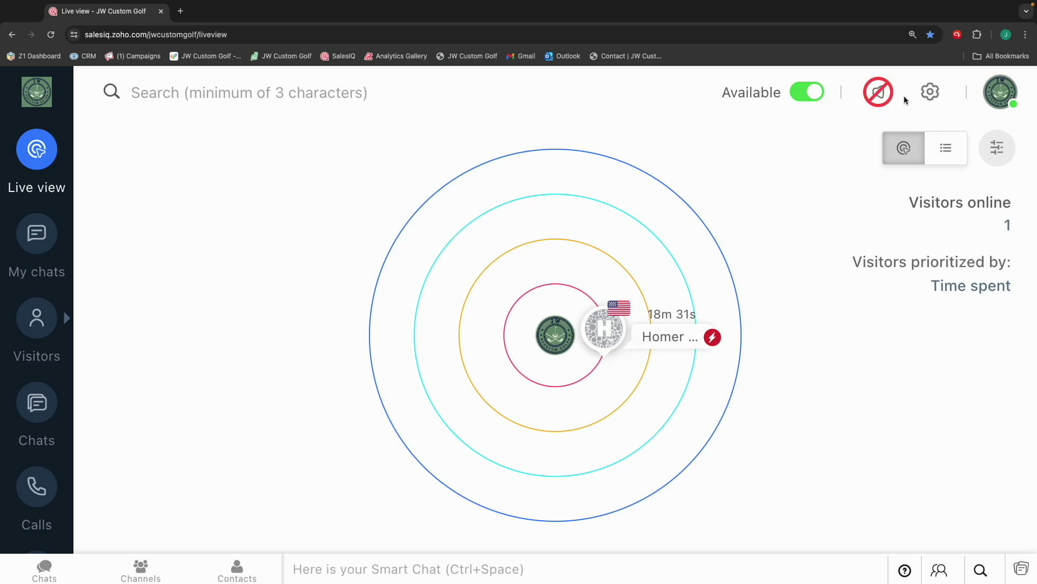
{"action": "left_click", "coordinate": [930, 92]}
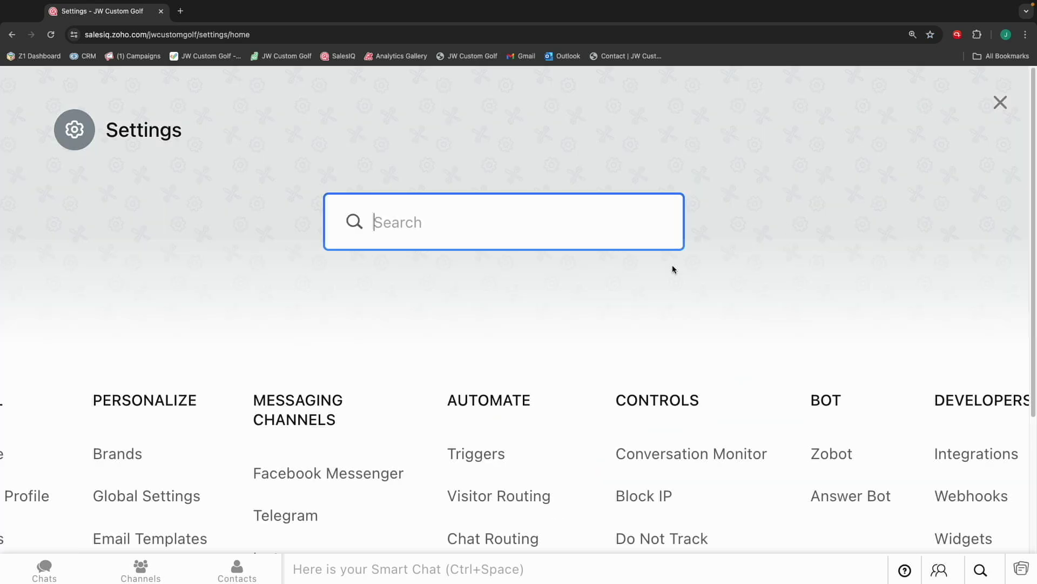
{"action": "scroll", "coordinate": [288, 347], "scroll_direction": "down", "scroll_amount": 2}
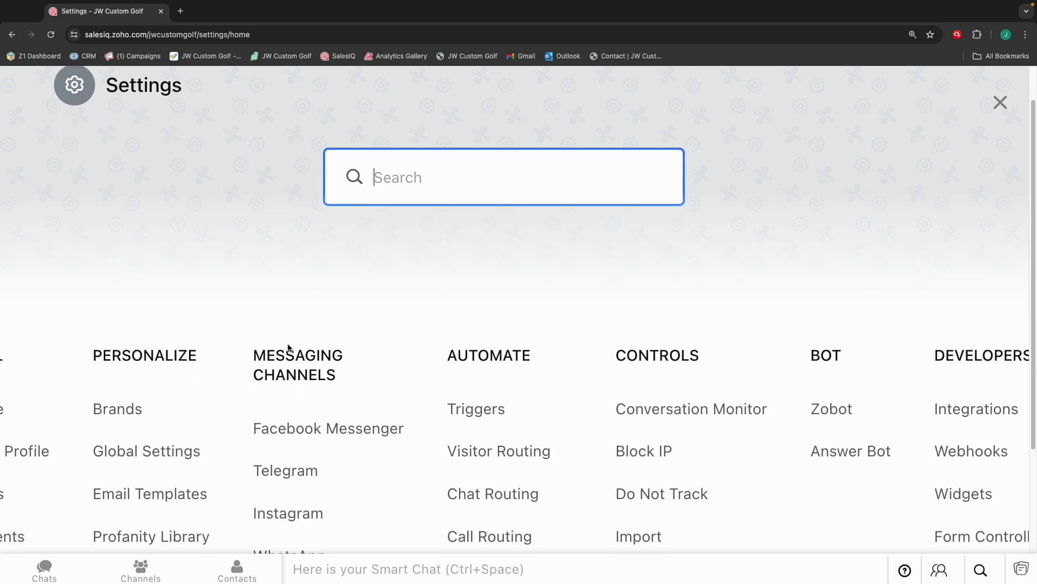
{"action": "left_click", "coordinate": [131, 391]}
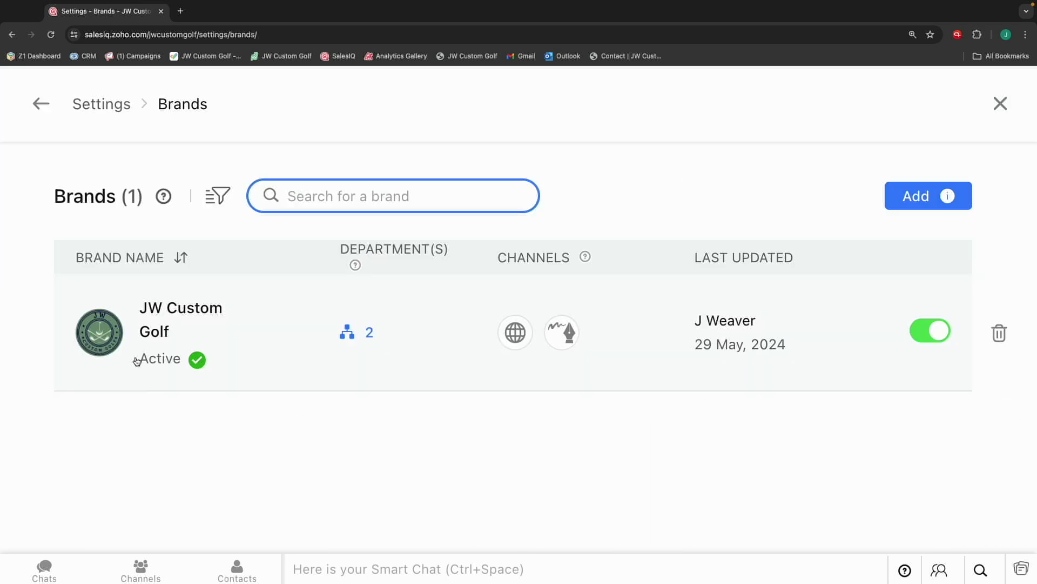
{"action": "left_click", "coordinate": [156, 327]}
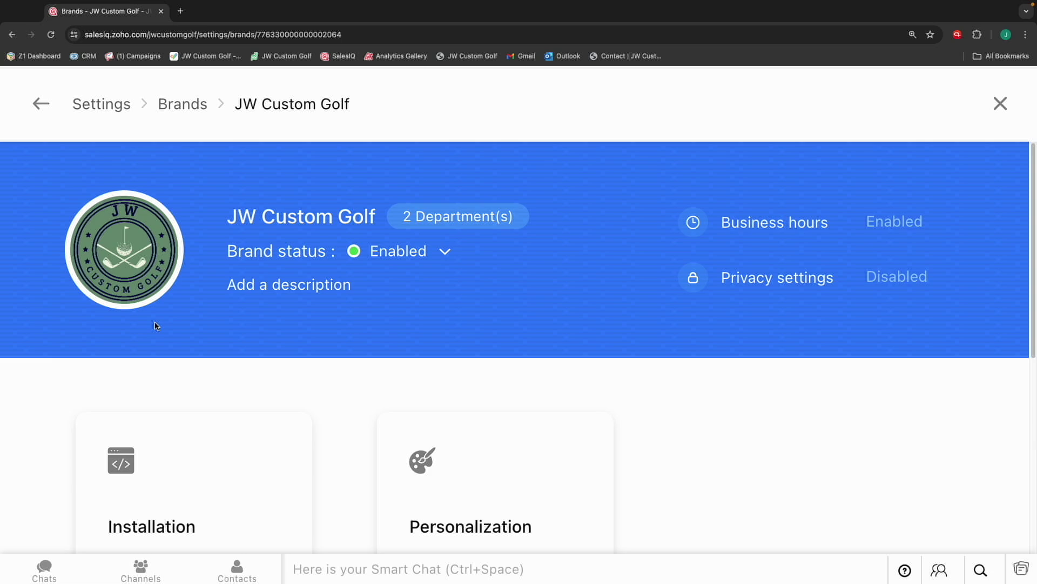
{"action": "scroll", "coordinate": [156, 326], "scroll_direction": "down", "scroll_amount": 3}
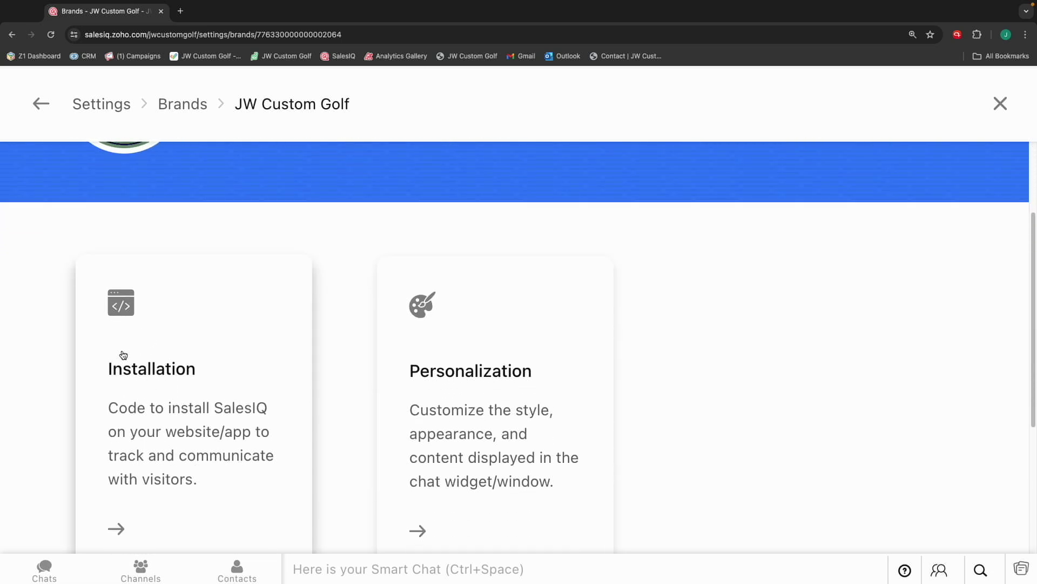
{"action": "left_click", "coordinate": [158, 388]}
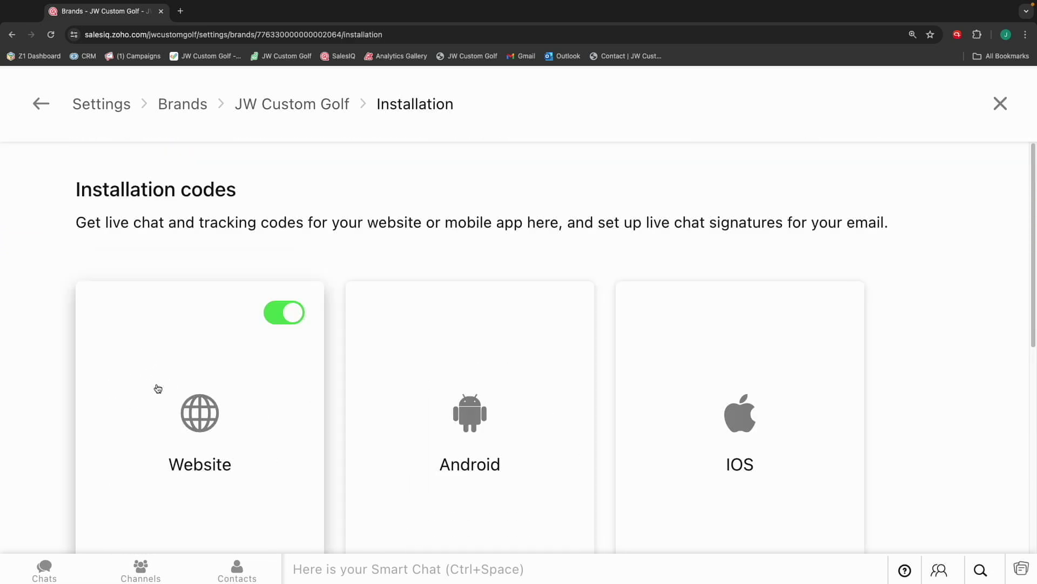
{"action": "scroll", "coordinate": [158, 388], "scroll_direction": "down", "scroll_amount": 6}
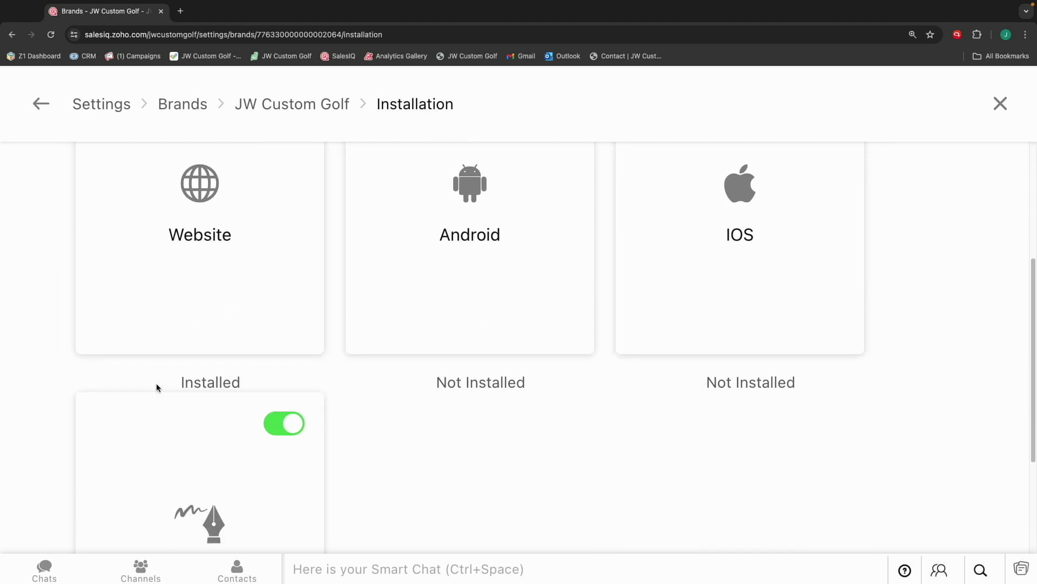
{"action": "scroll", "coordinate": [157, 388], "scroll_direction": "up", "scroll_amount": 3}
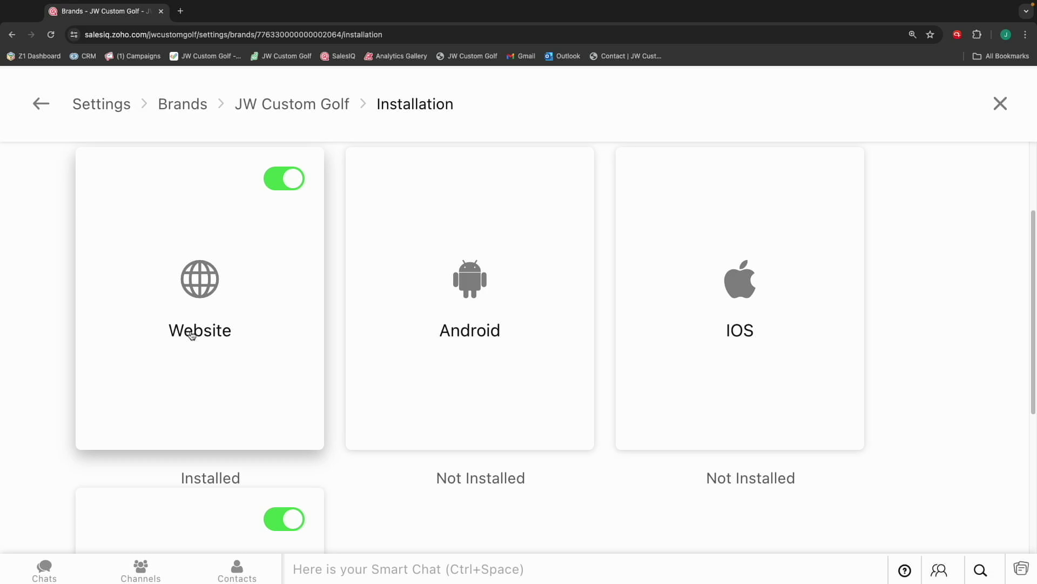
Step: Close the Installation and Settings pages back to Live view, and zoom the page out
{"action": "left_click", "coordinate": [992, 112]}
{"action": "left_click", "coordinate": [999, 104]}
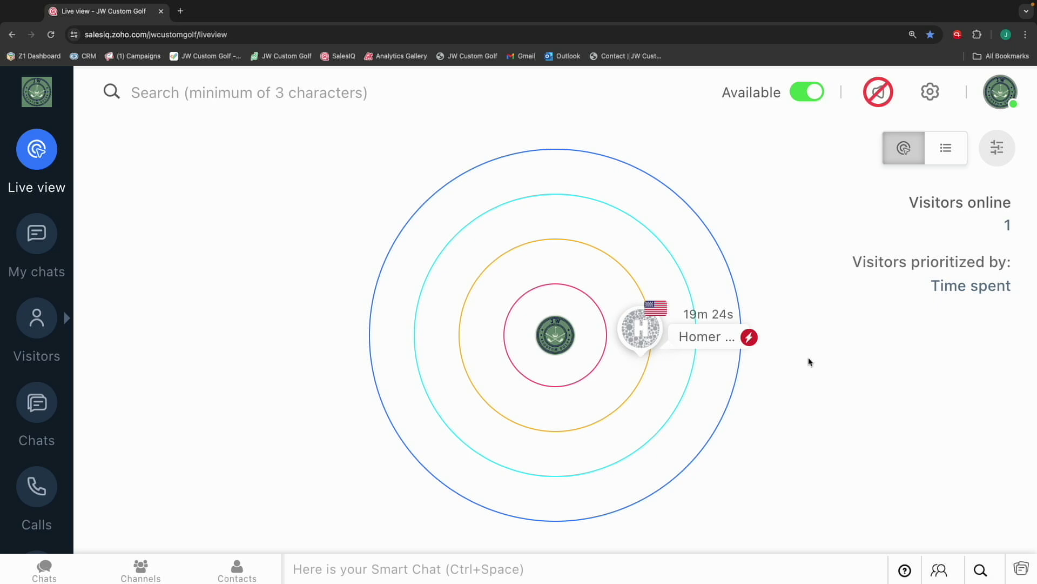
{"action": "mouse_move", "coordinate": [44, 323]}
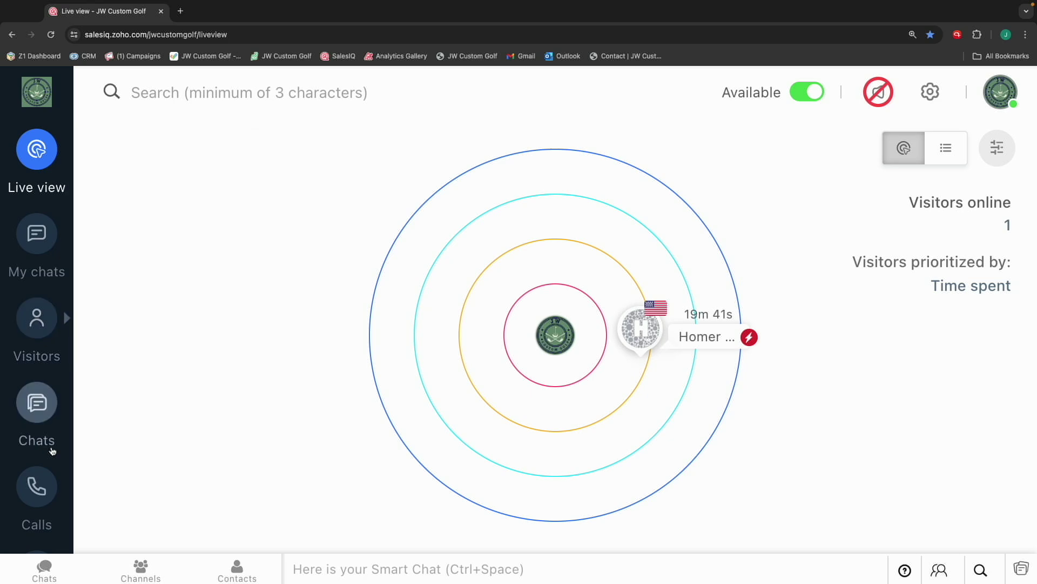
{"action": "key", "text": "ctrl+minus"}
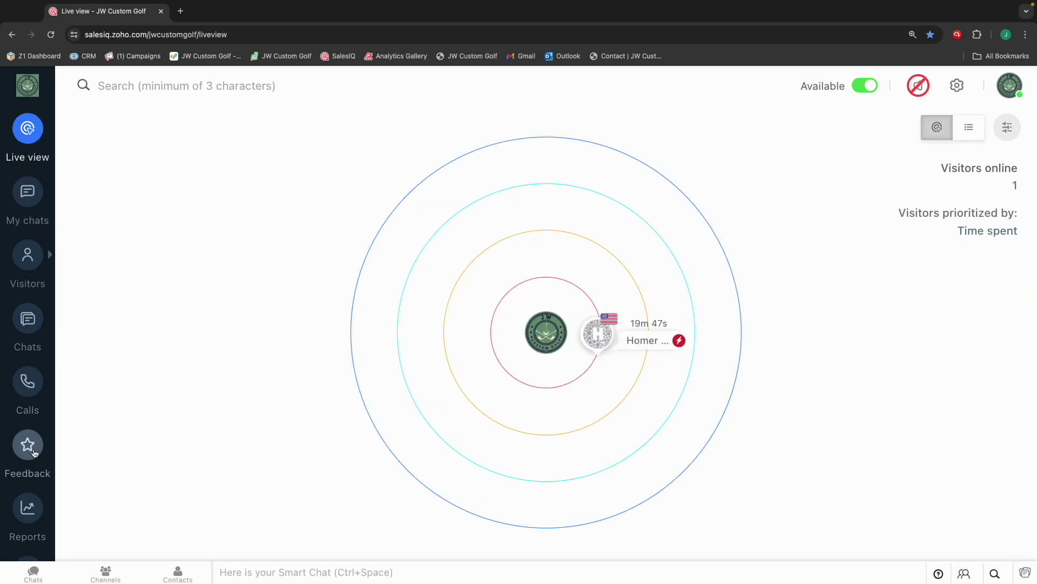
Step: Check the All feedback filter on the Feedback page, then open today's Brand reports
{"action": "left_click", "coordinate": [34, 447]}
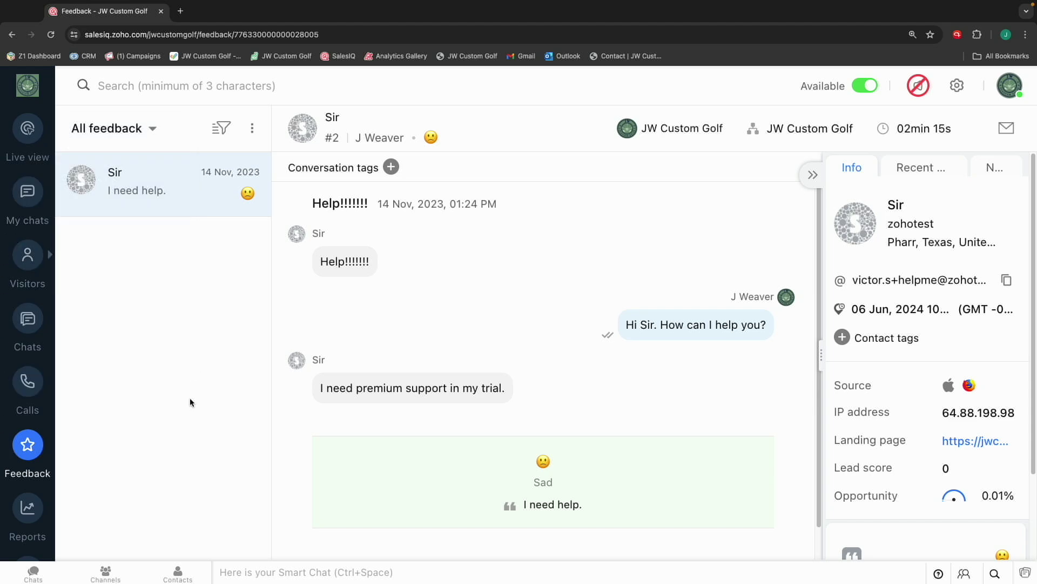
{"action": "left_click", "coordinate": [141, 137]}
{"action": "left_click", "coordinate": [148, 297]}
{"action": "key", "text": "ctrl+minus"}
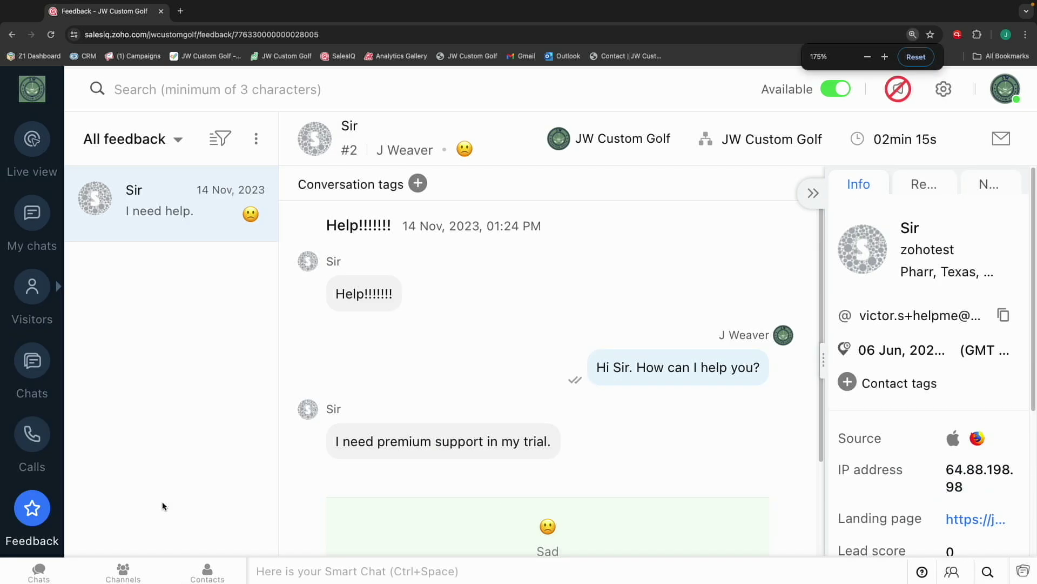
{"action": "left_click", "coordinate": [24, 435]}
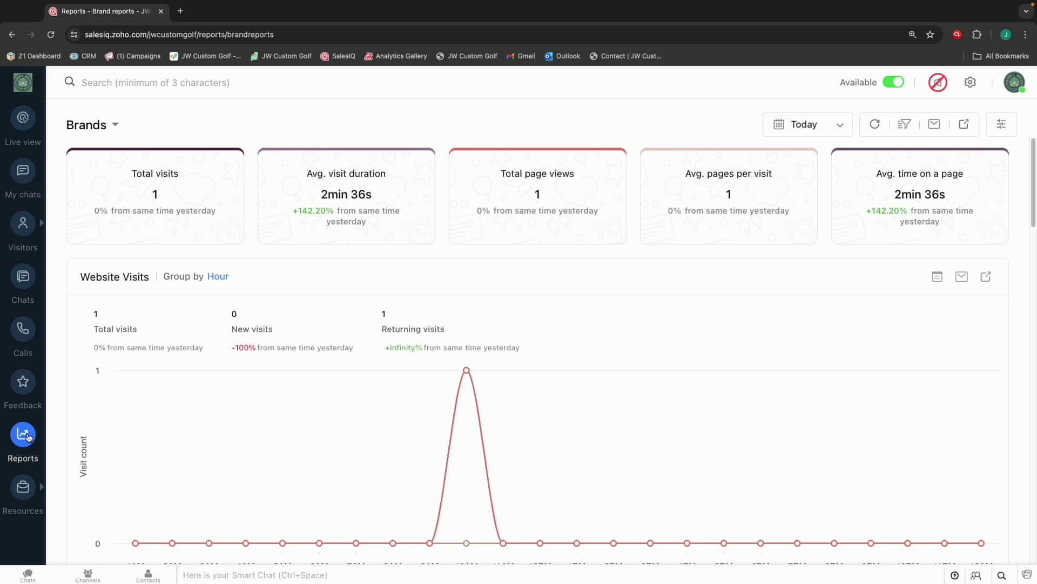
{"action": "mouse_move", "coordinate": [22, 486]}
Step: From Live view, open the online visitor's card showing location, activity and 21m on site
{"action": "left_click", "coordinate": [24, 119]}
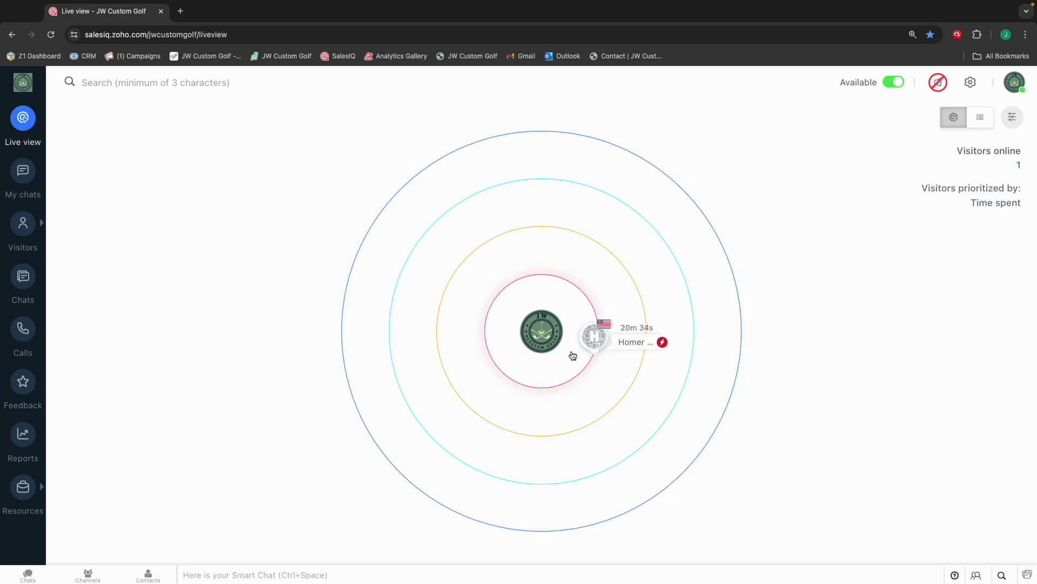
{"action": "left_click", "coordinate": [594, 345]}
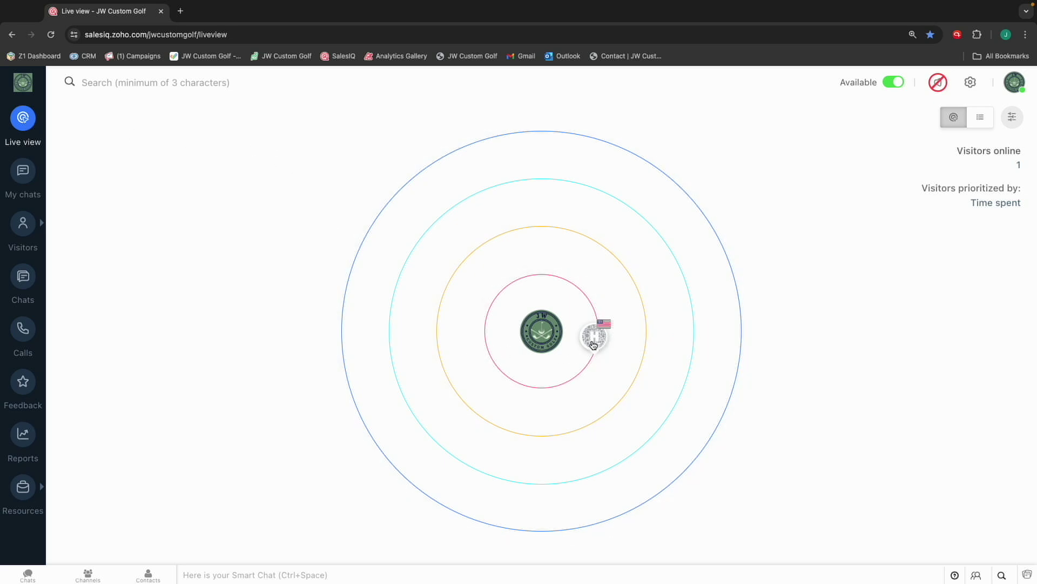
{"action": "left_click", "coordinate": [594, 344]}
{"action": "left_click", "coordinate": [593, 345]}
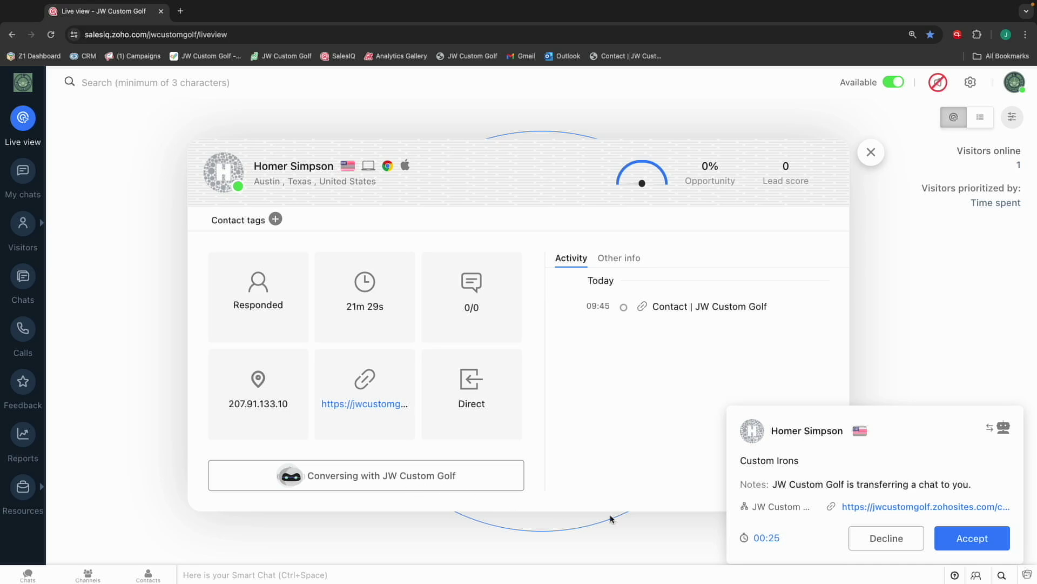
Step: Accept the bot's 'Custom Irons' chat transfer so chat #22 opens in My Chats
{"action": "left_click", "coordinate": [994, 539]}
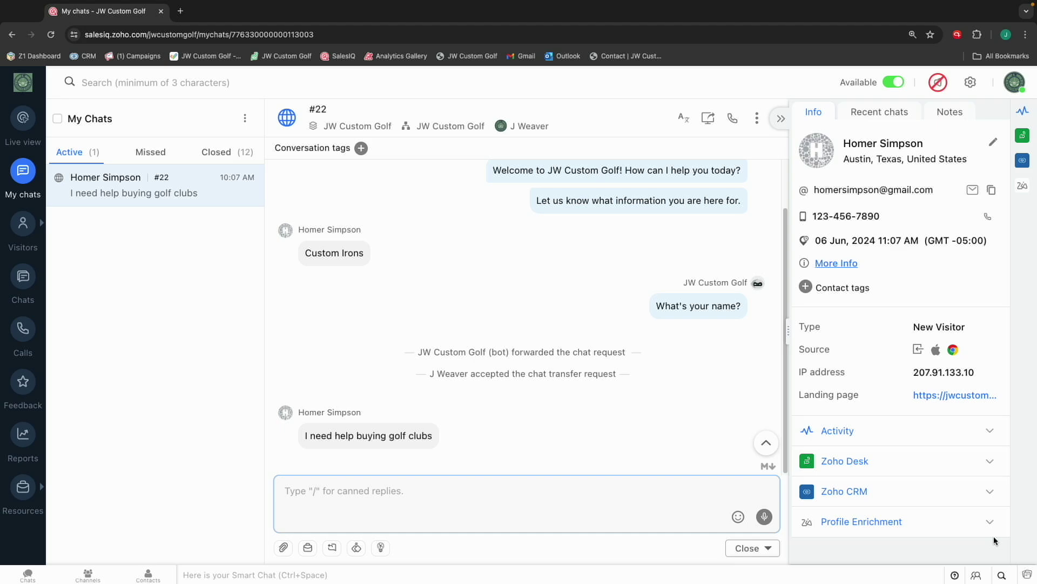
Step: In a new tab, open the JW Custom Golf Zobot flow and zoom out to the operator handoff card
{"action": "left_click", "coordinate": [181, 11]}
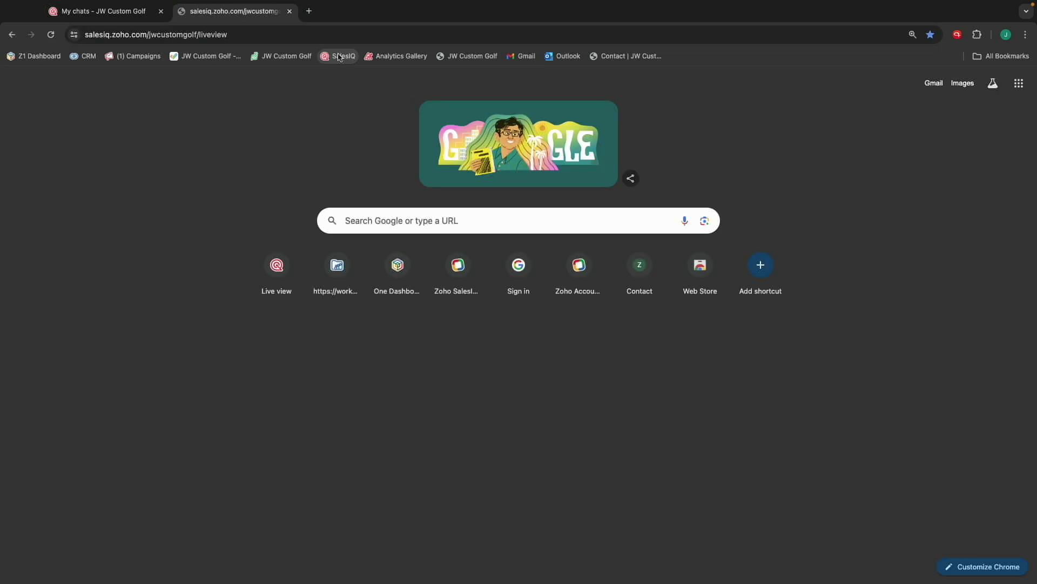
{"action": "left_click", "coordinate": [340, 56]}
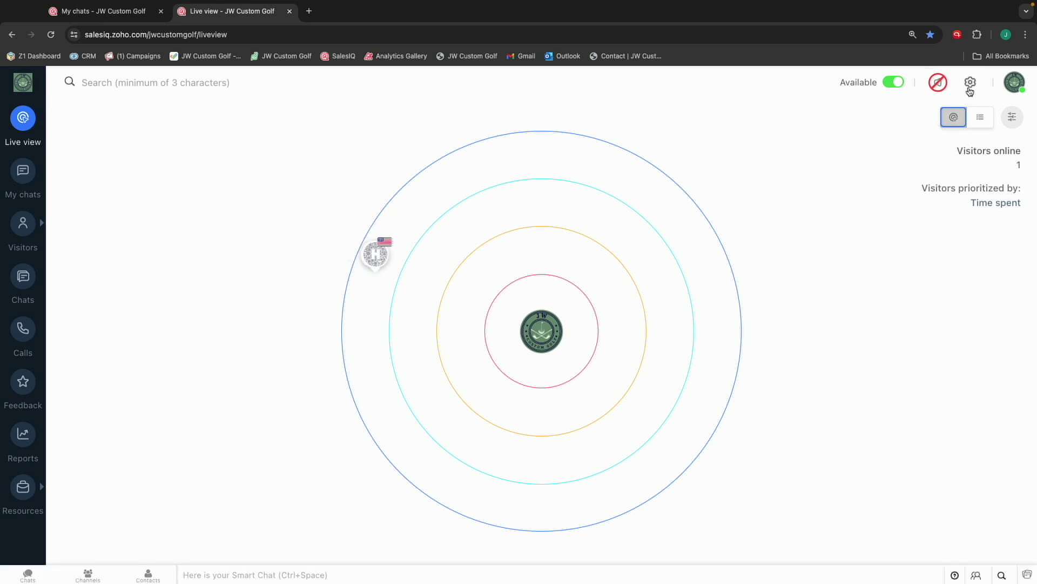
{"action": "left_click", "coordinate": [970, 84]}
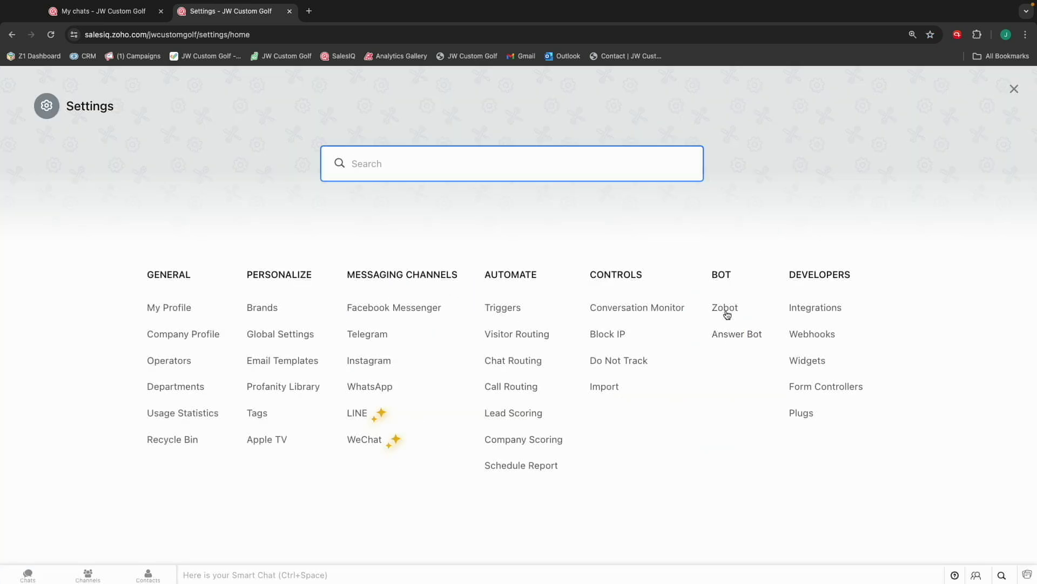
{"action": "left_click", "coordinate": [726, 311]}
{"action": "left_click", "coordinate": [130, 218]}
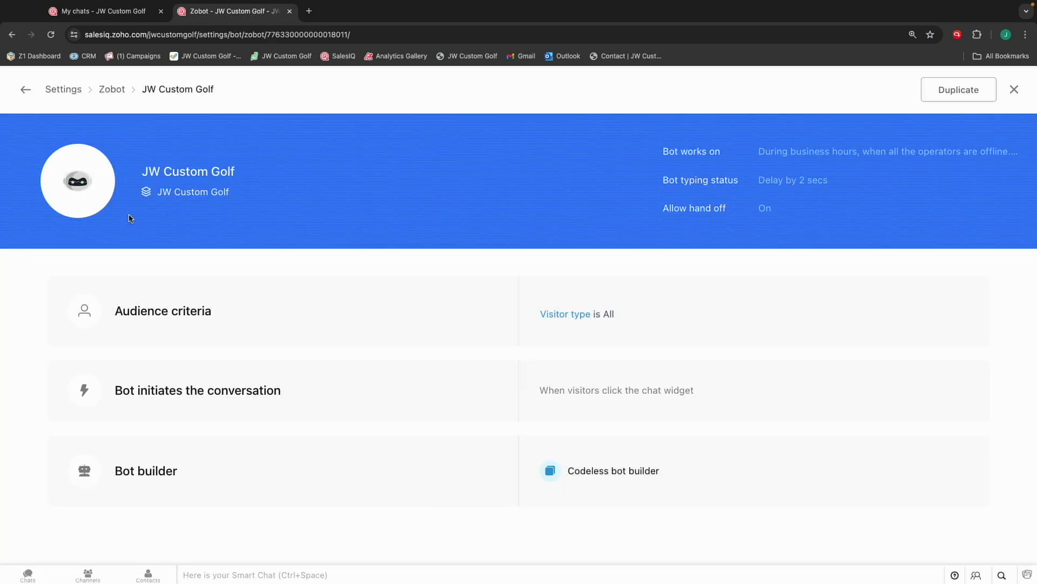
{"action": "left_click", "coordinate": [156, 475]}
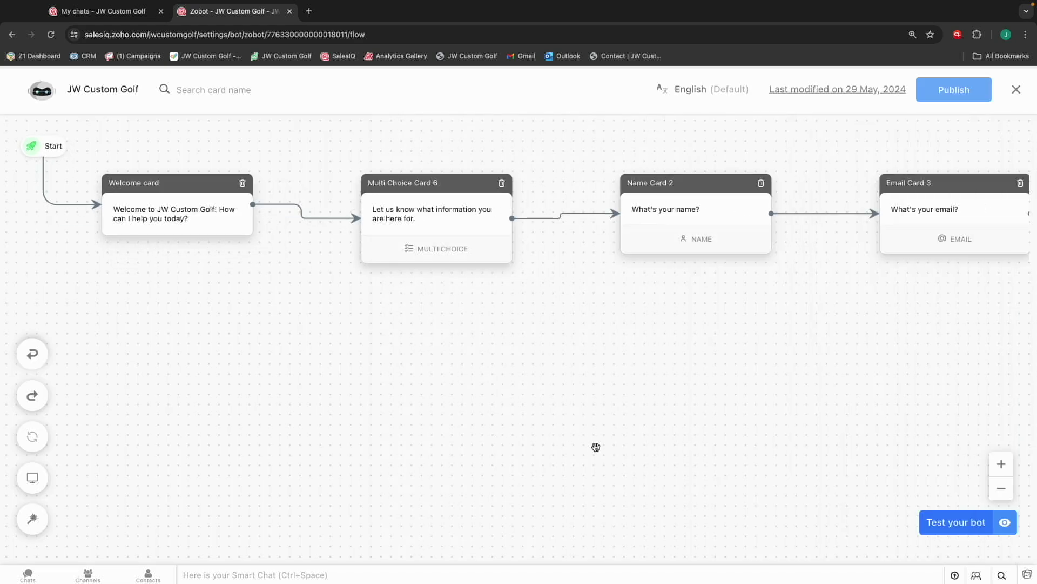
{"action": "left_click", "coordinate": [1001, 498]}
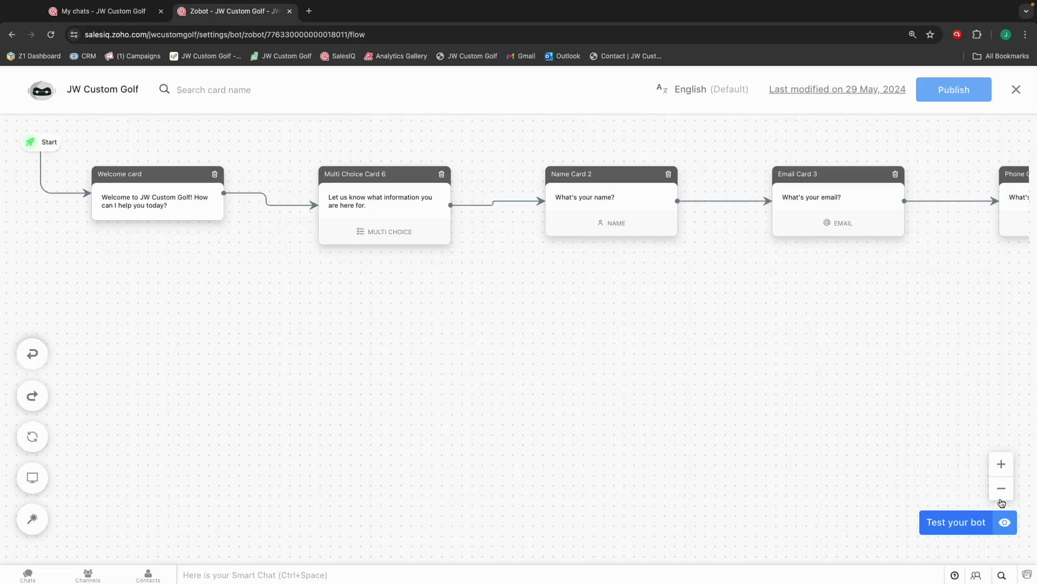
{"action": "left_click", "coordinate": [1001, 489]}
{"action": "left_click", "coordinate": [1001, 489]}
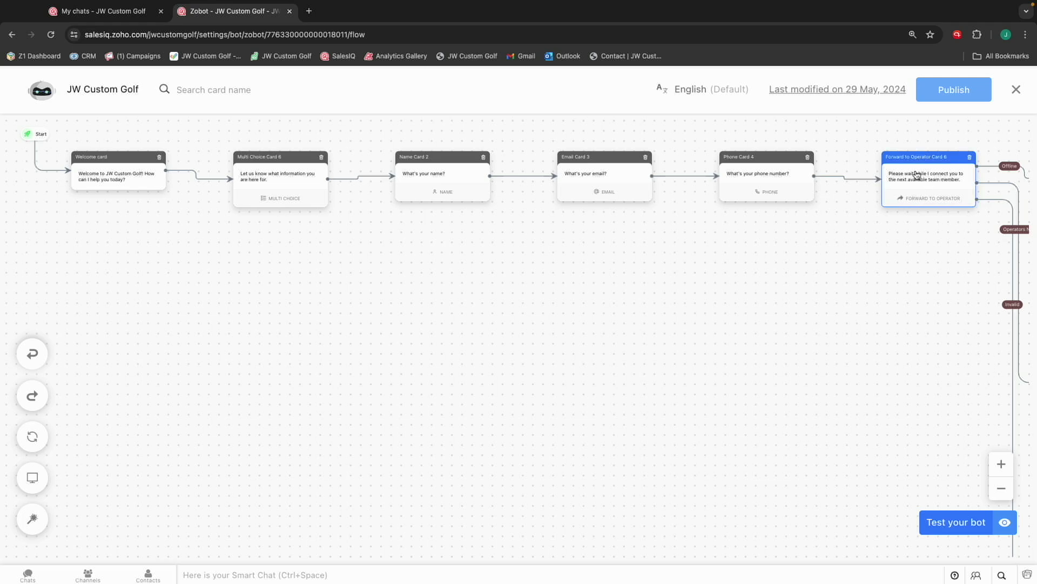
Step: Browse the cards available to add to the flow, then return to the visitor chat tab
{"action": "left_click", "coordinate": [836, 176]}
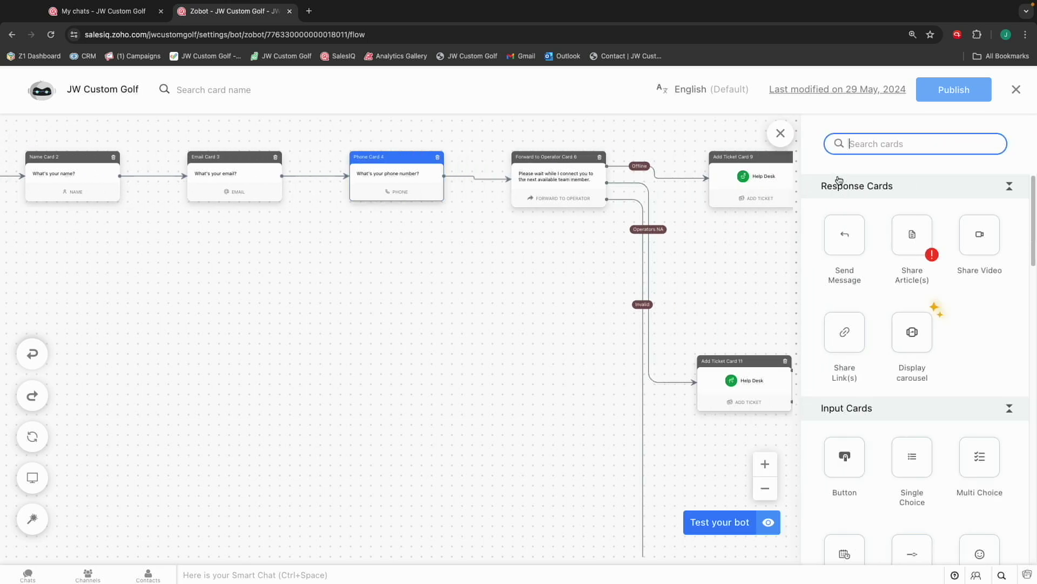
{"action": "scroll", "coordinate": [927, 420], "scroll_direction": "down", "scroll_amount": 5}
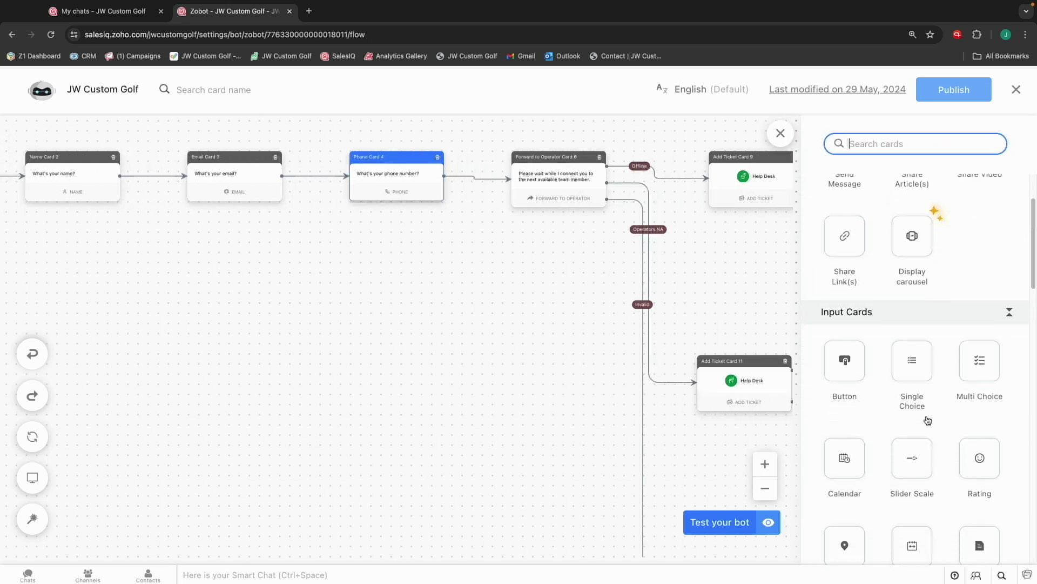
{"action": "scroll", "coordinate": [927, 421], "scroll_direction": "down", "scroll_amount": 4}
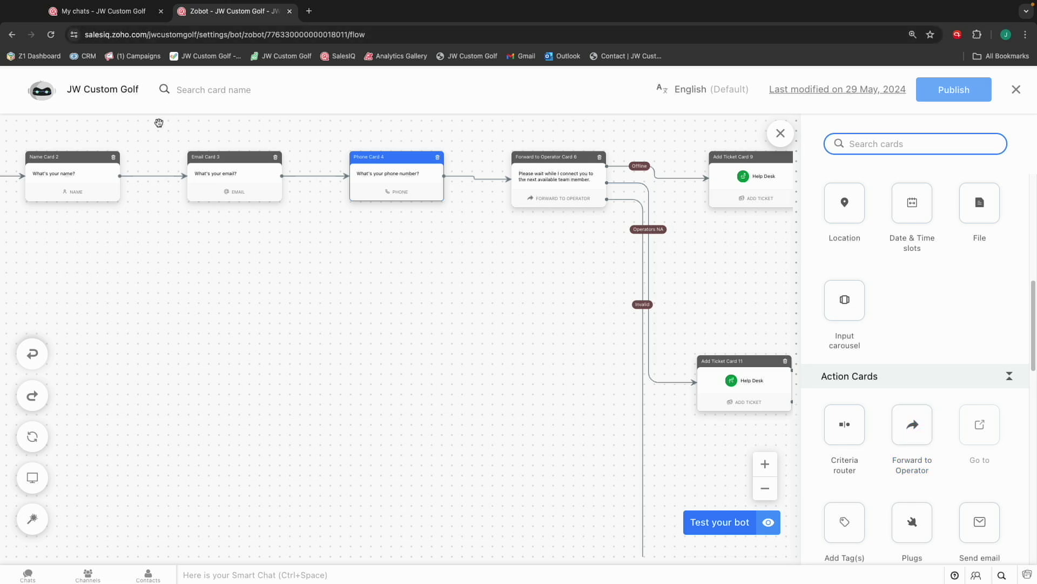
{"action": "left_click", "coordinate": [122, 13]}
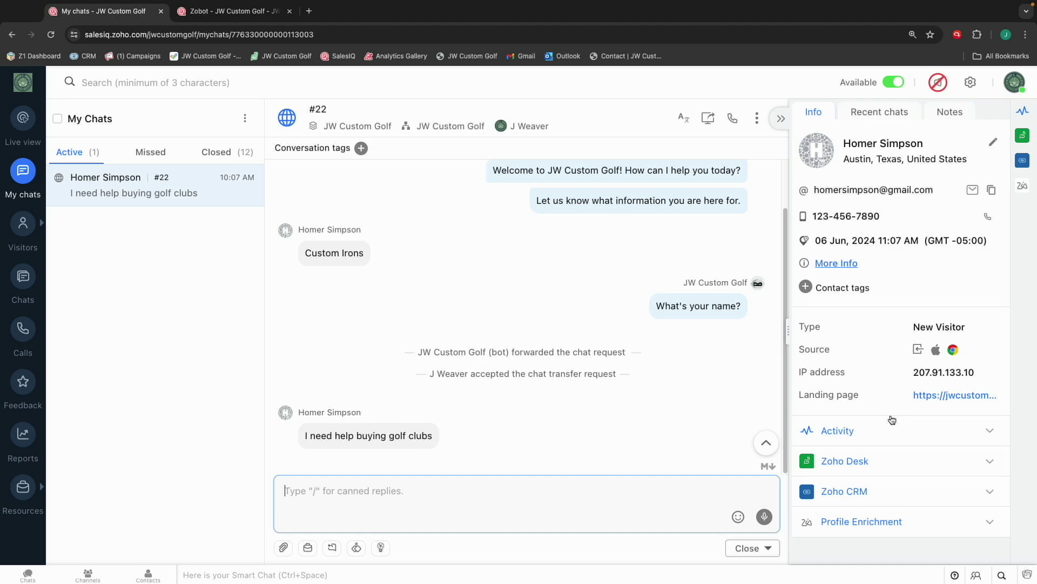
Step: Expand the Zoho CRM section to show the lead owner, phone and Convert as Contact option
{"action": "left_click", "coordinate": [940, 498]}
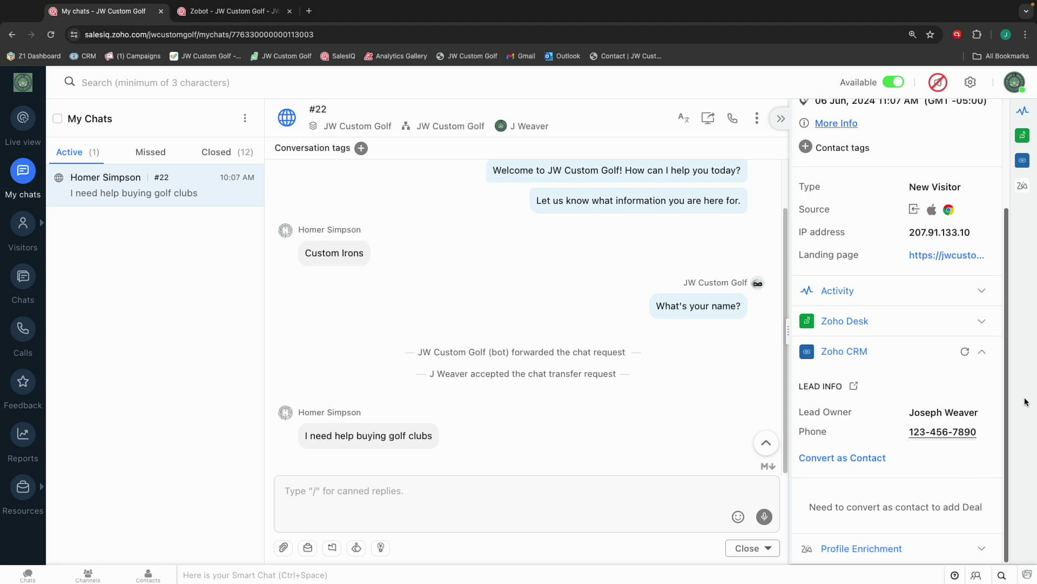
Step: Expand the Zoho Desk section to confirm chat #22 has no linked or recent tickets
{"action": "left_click", "coordinate": [960, 324]}
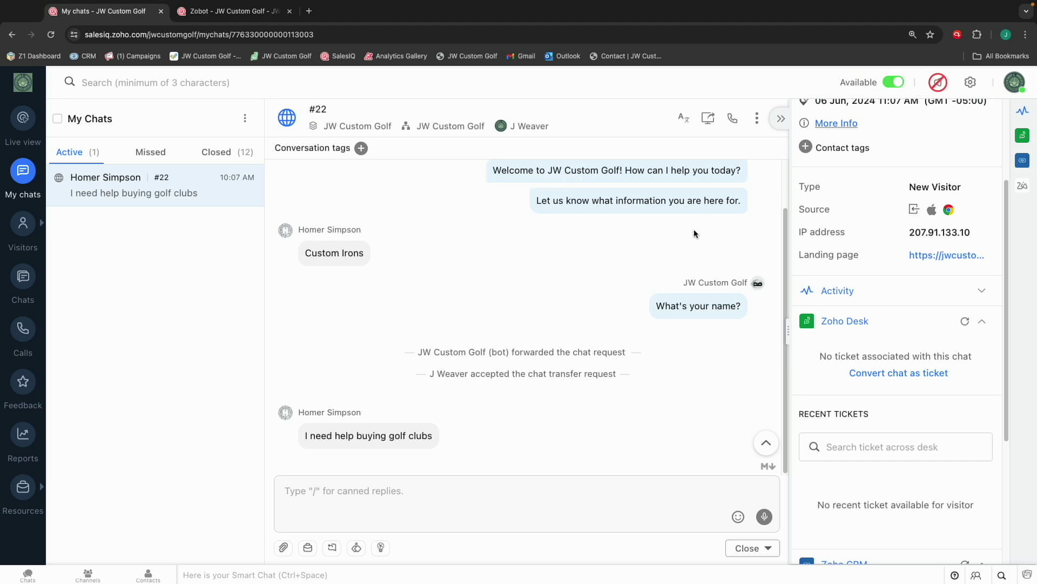
{"action": "scroll", "coordinate": [694, 233], "scroll_direction": "up", "scroll_amount": 1}
{"action": "scroll", "coordinate": [695, 233], "scroll_direction": "up", "scroll_amount": 2}
{"action": "scroll", "coordinate": [692, 238], "scroll_direction": "down", "scroll_amount": 1}
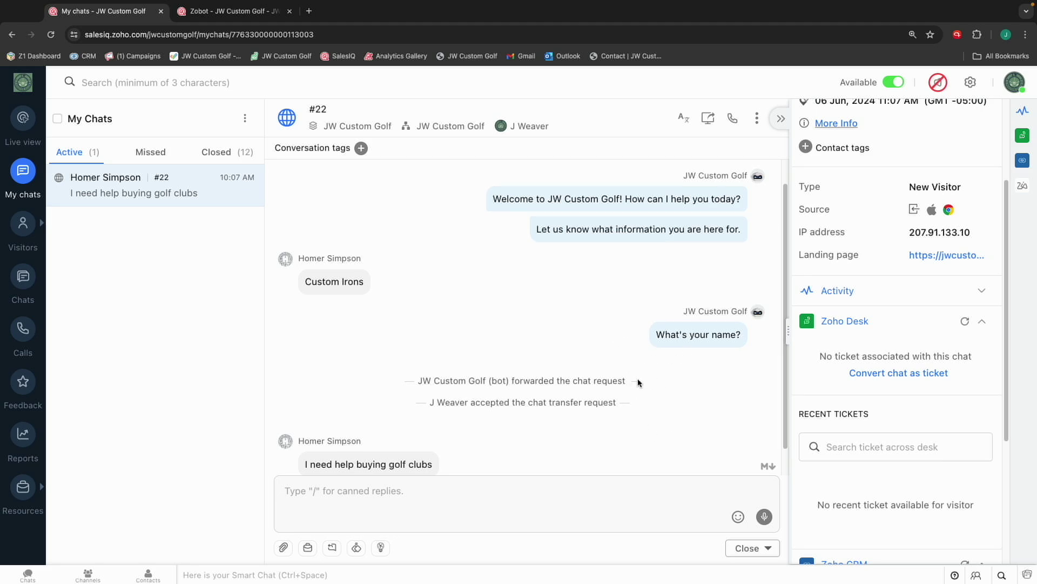
{"action": "scroll", "coordinate": [638, 381], "scroll_direction": "up", "scroll_amount": 1}
{"action": "scroll", "coordinate": [638, 382], "scroll_direction": "down", "scroll_amount": 2}
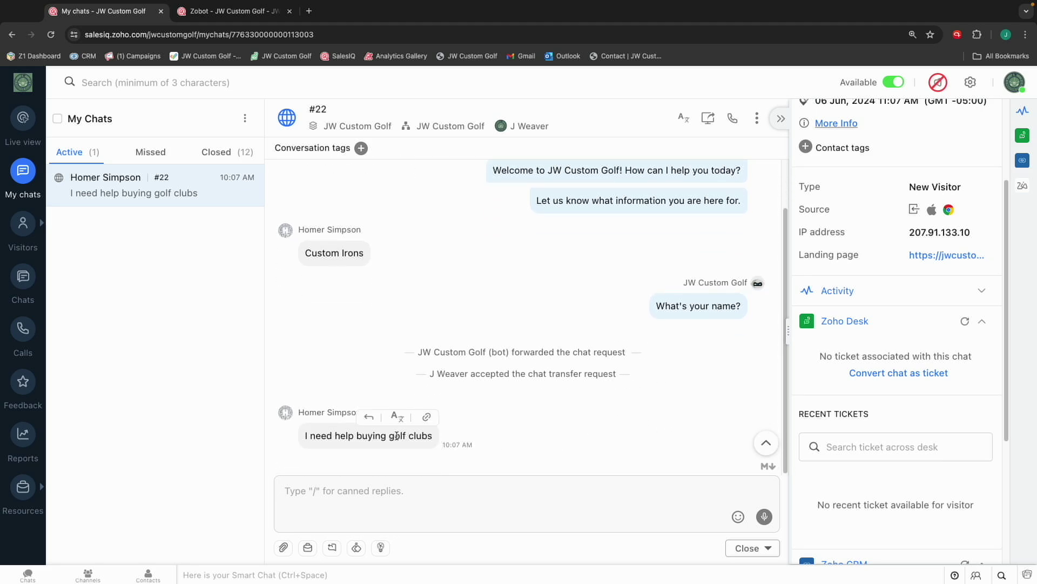
Step: Send the pricing-form canned reply, picked from the / list, in chat #22
{"action": "left_click", "coordinate": [433, 503]}
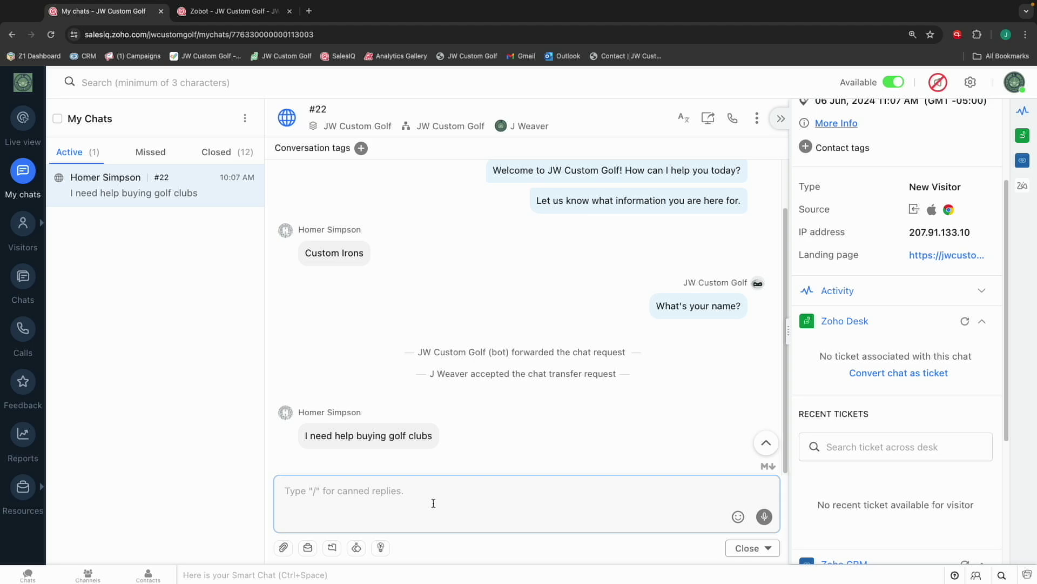
{"action": "type", "text": "/"}
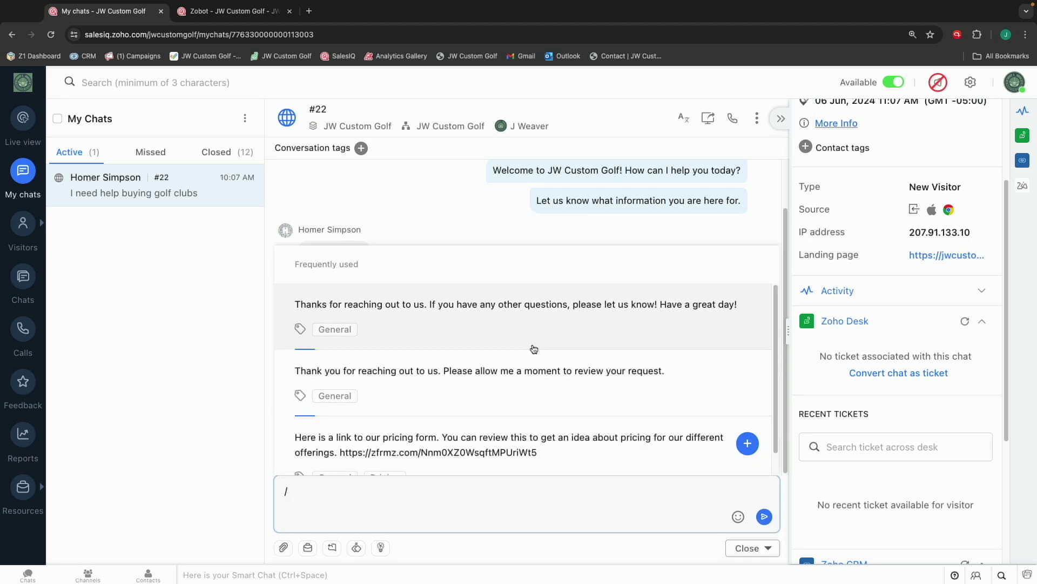
{"action": "scroll", "coordinate": [534, 349], "scroll_direction": "down", "scroll_amount": 1}
{"action": "scroll", "coordinate": [534, 348], "scroll_direction": "up", "scroll_amount": 1}
{"action": "scroll", "coordinate": [534, 348], "scroll_direction": "down", "scroll_amount": 1}
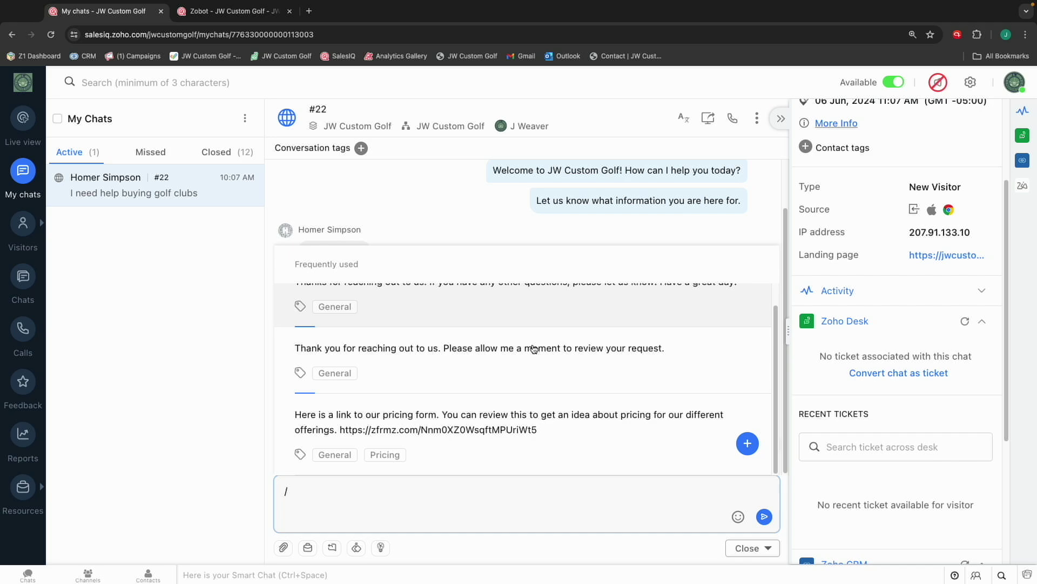
{"action": "left_click", "coordinate": [567, 427]}
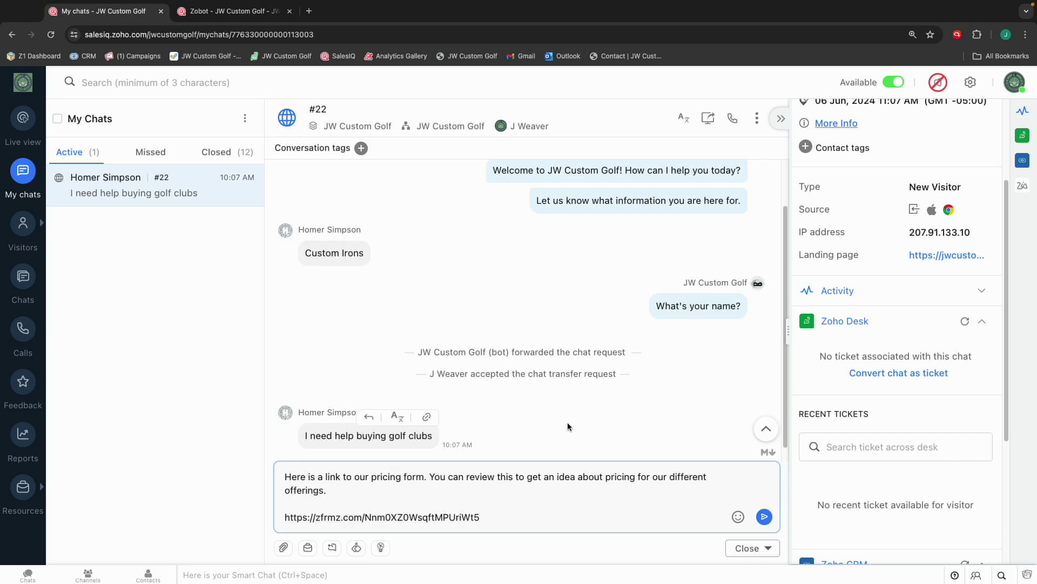
{"action": "key", "text": "Return"}
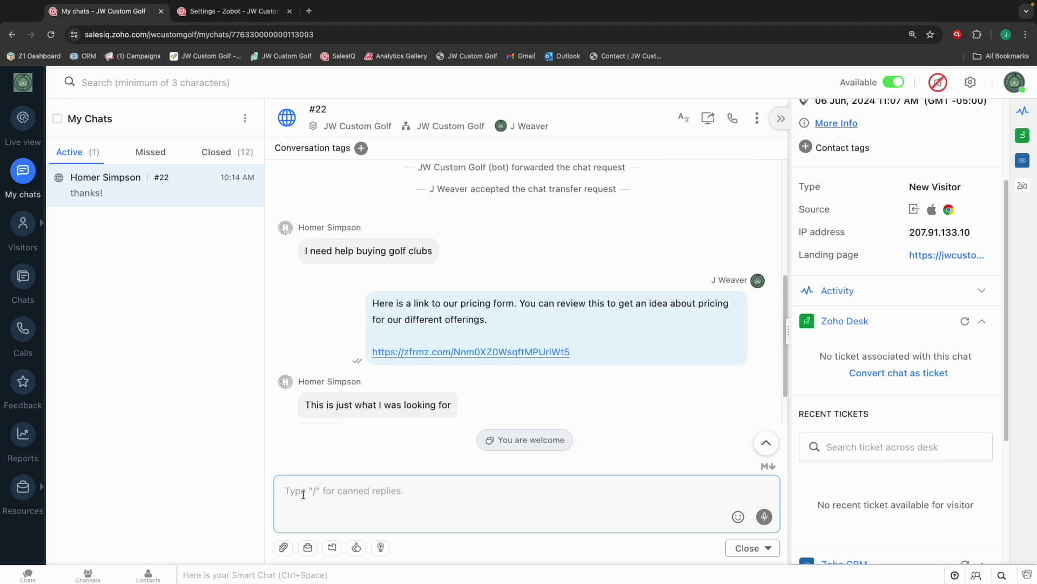
Step: Send the 'Thanks for reaching out' canned reply, then close chat #22 immediately
{"action": "scroll", "coordinate": [324, 389], "scroll_direction": "down", "scroll_amount": 2}
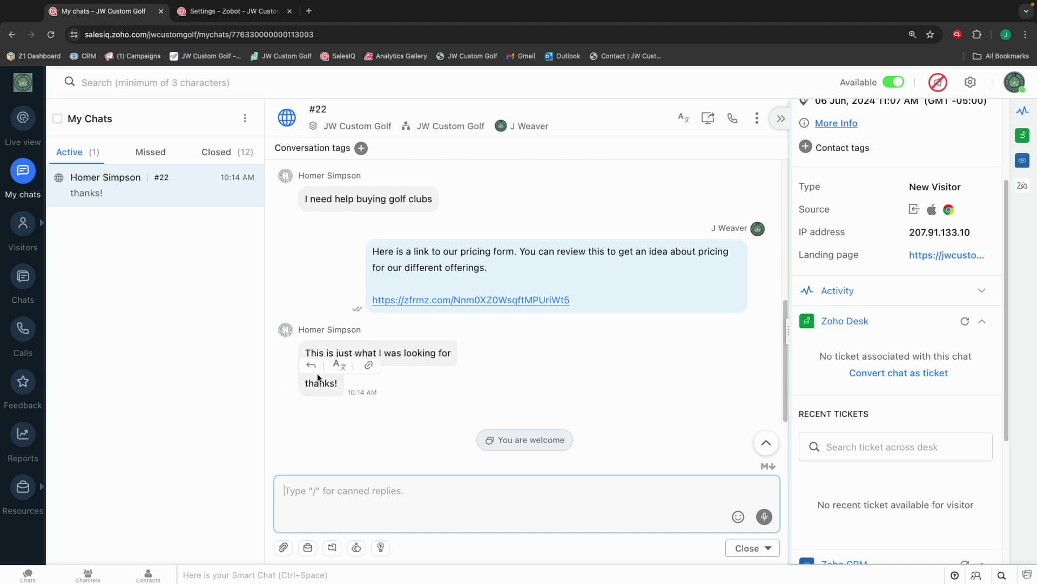
{"action": "type", "text": "/"}
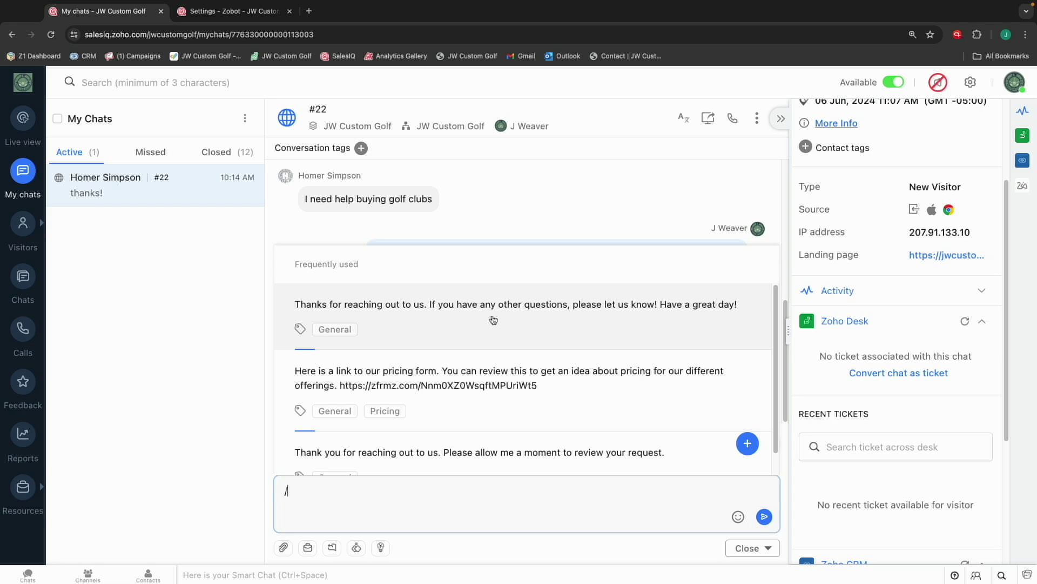
{"action": "left_click", "coordinate": [493, 319]}
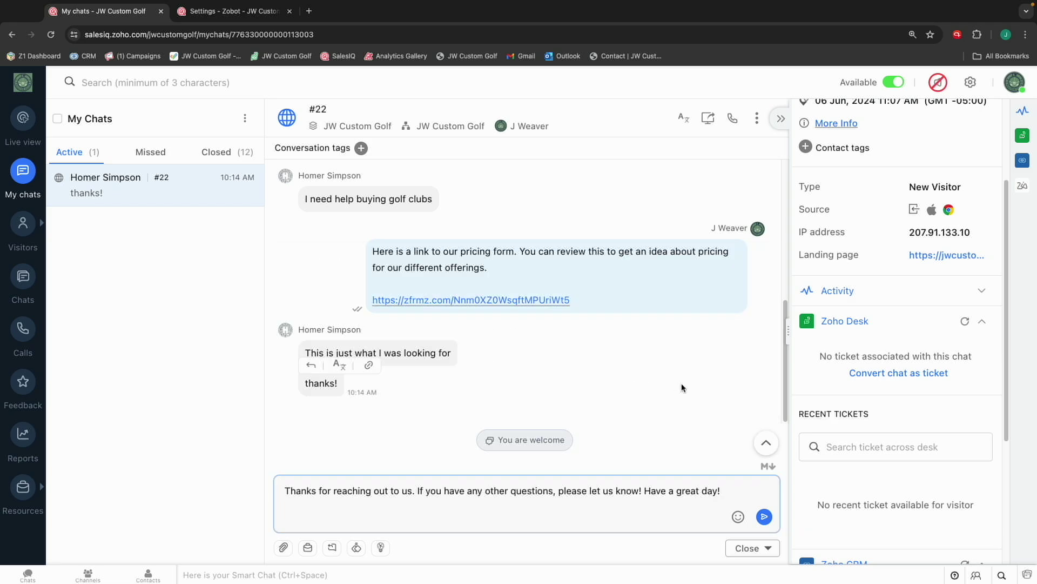
{"action": "key", "text": "Return"}
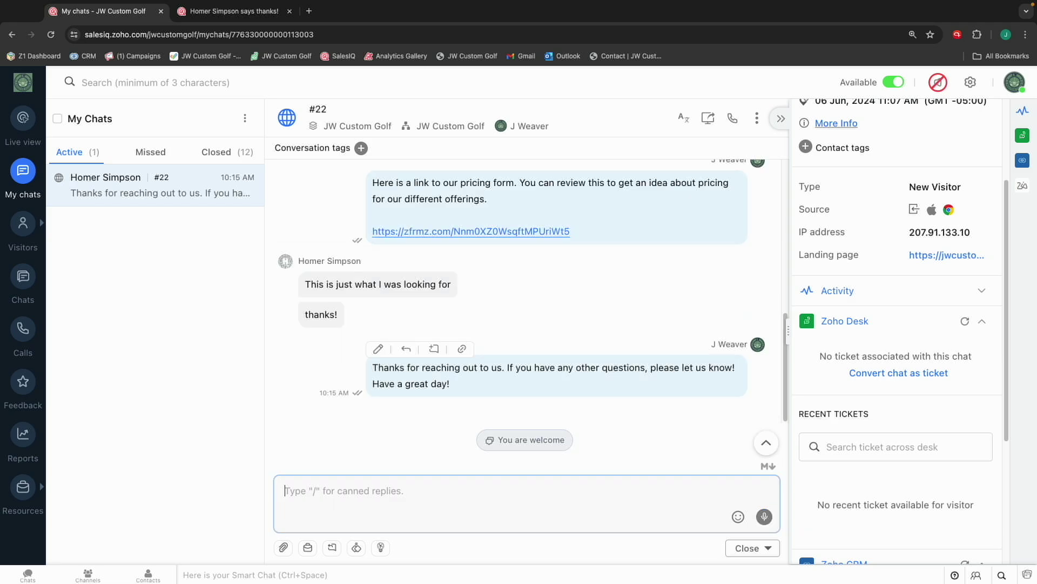
{"action": "left_click", "coordinate": [747, 547]}
{"action": "left_click", "coordinate": [701, 514]}
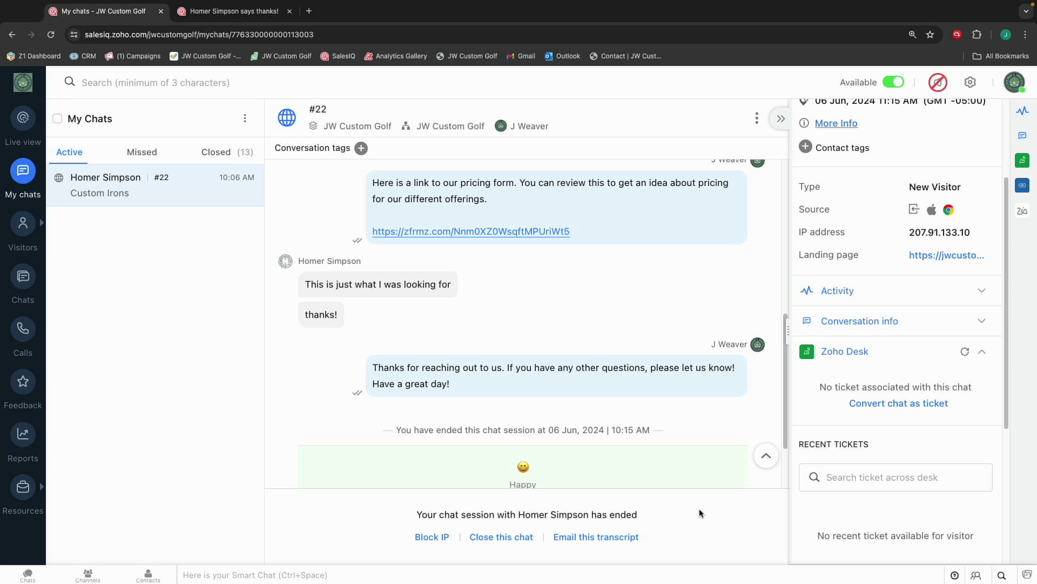
Step: Open Zoho CRM in a new browser tab and go to the Leads list
{"action": "left_click", "coordinate": [314, 14]}
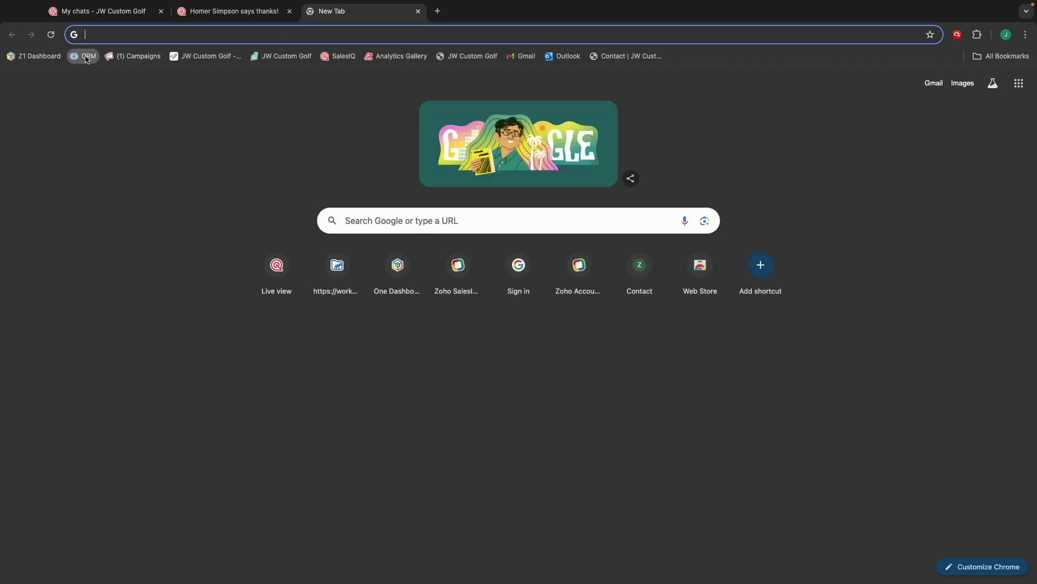
{"action": "left_click", "coordinate": [86, 58]}
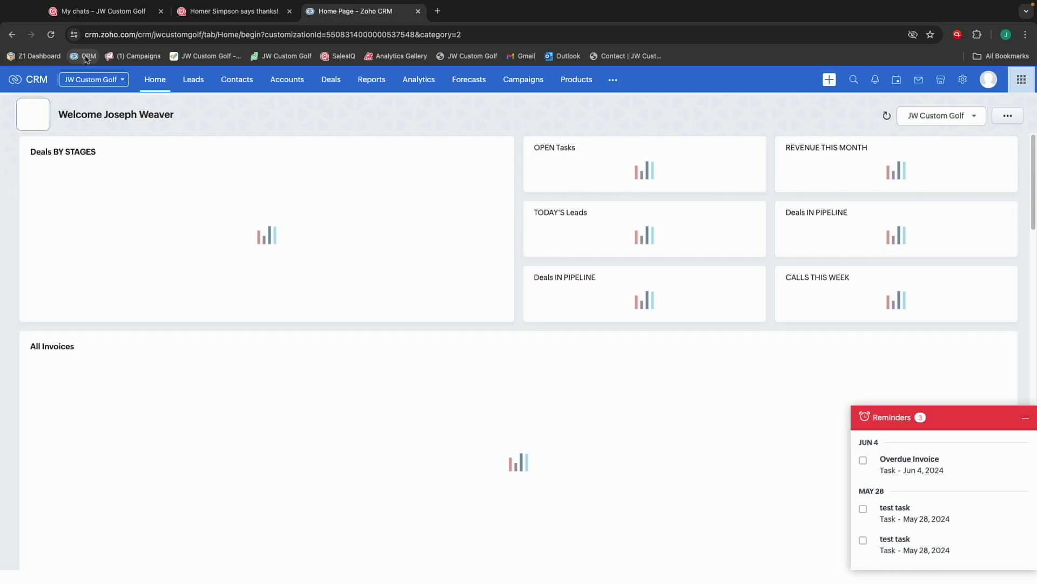
{"action": "left_click", "coordinate": [193, 80]}
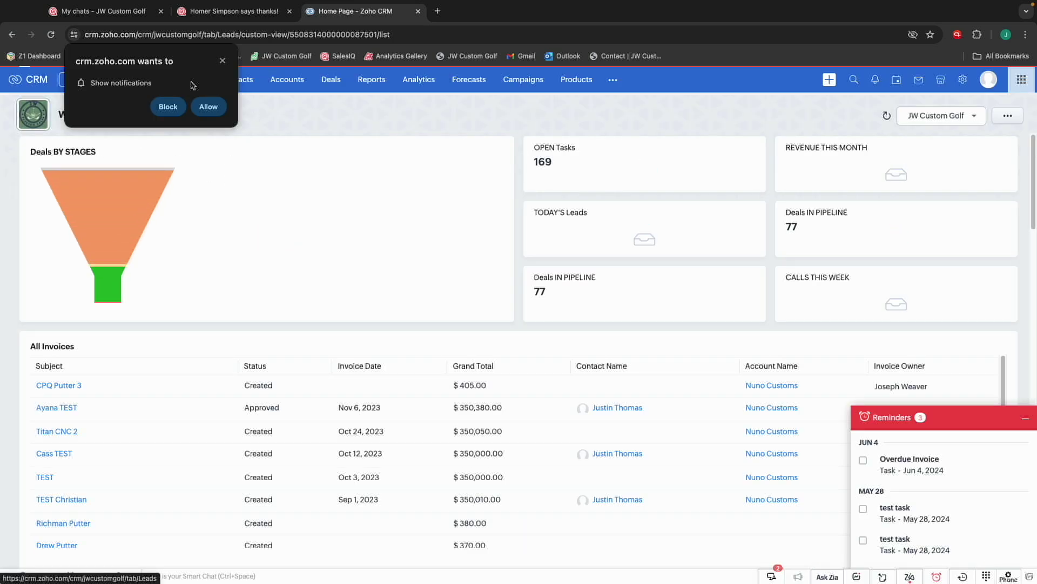
Step: Dismiss the notification prompt, zoom the page to 125% and minimize the Reminders panel
{"action": "left_click", "coordinate": [173, 118]}
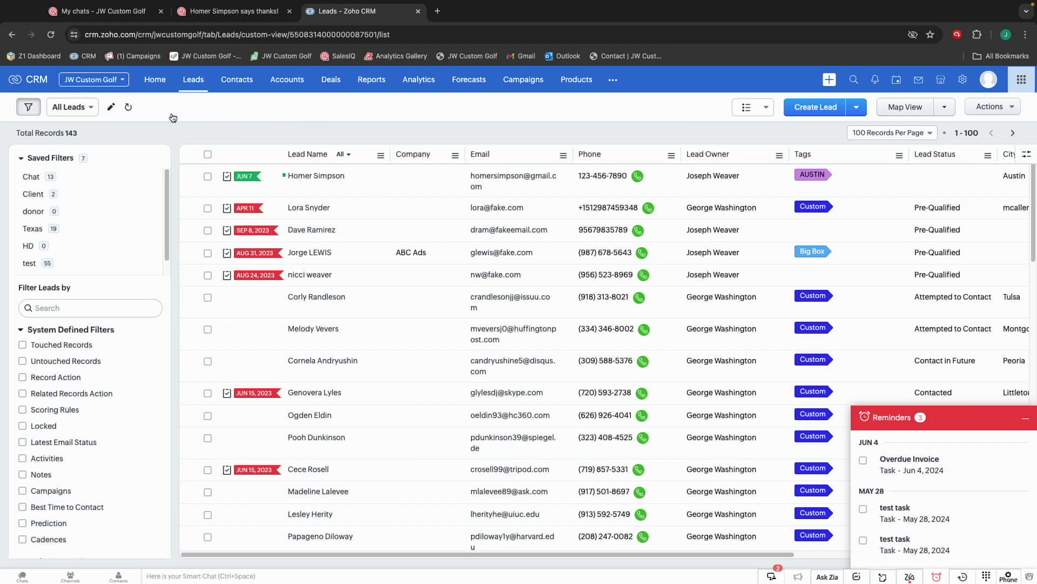
{"action": "key", "text": "ctrl+plus"}
{"action": "key", "text": "ctrl+plus"}
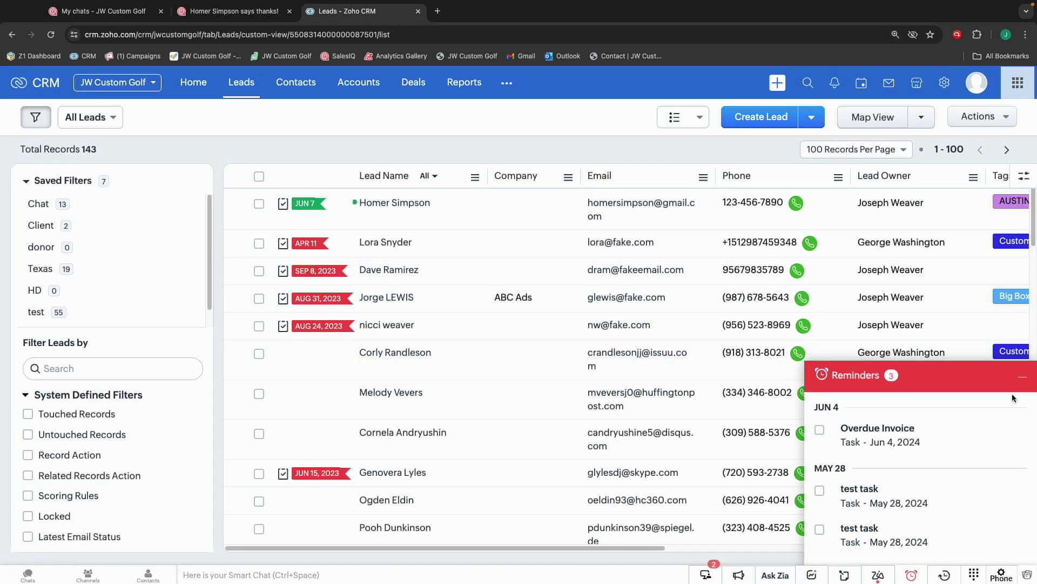
{"action": "left_click", "coordinate": [1023, 377]}
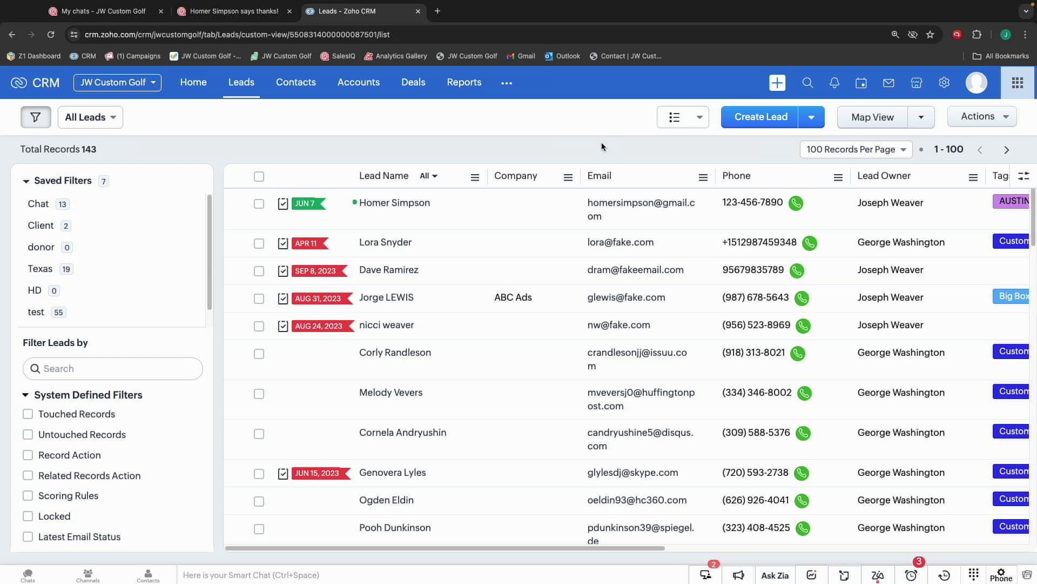